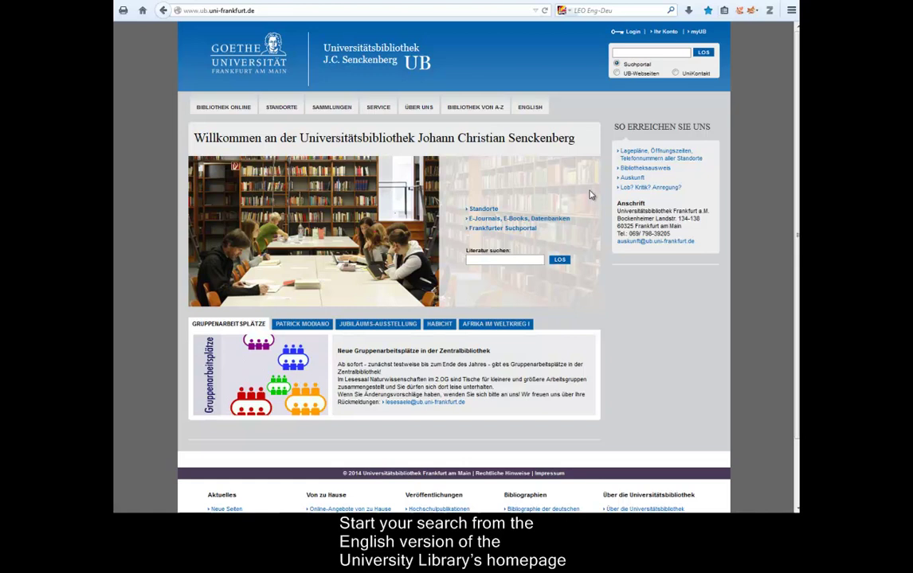
# Step: Switch the library homepage and search portal to English, ready to enter search words
pyautogui.click(528, 109)
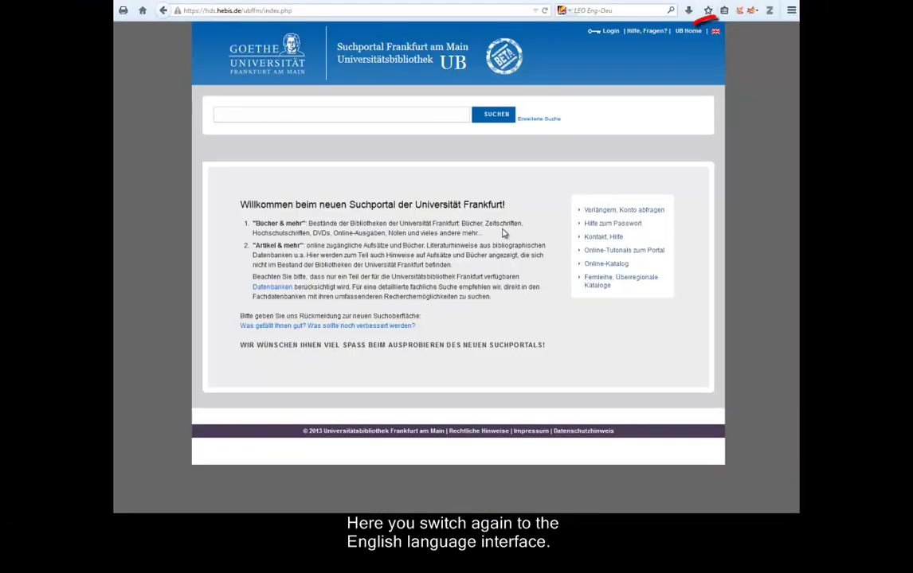
pyautogui.click(715, 33)
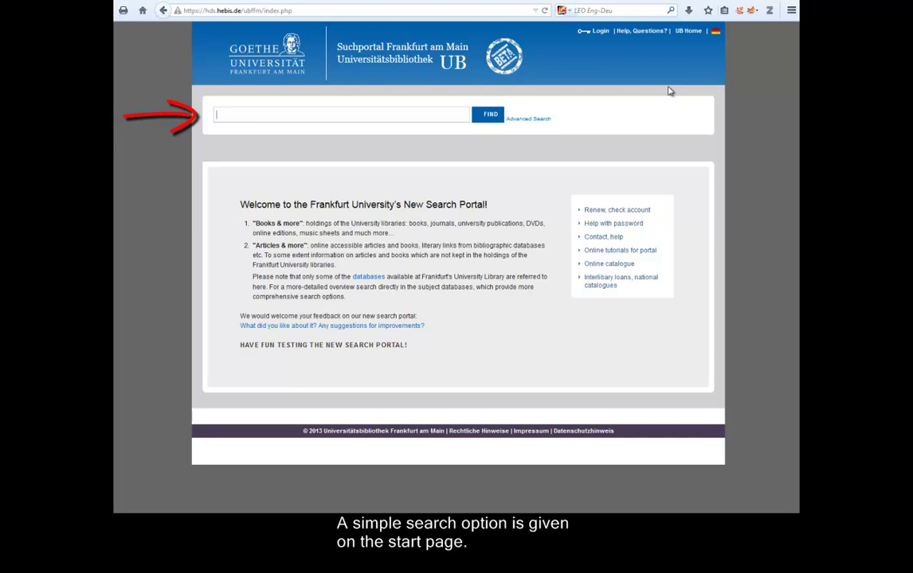
pyautogui.click(246, 117)
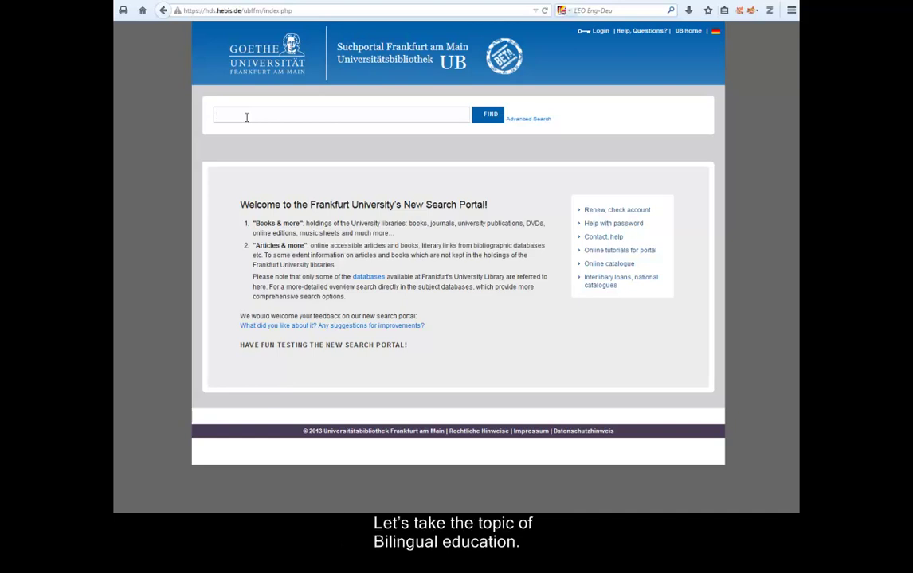
# Step: Search for 'bilingual education', getting 1045 Books & more results
pyautogui.write('bilingual educ')
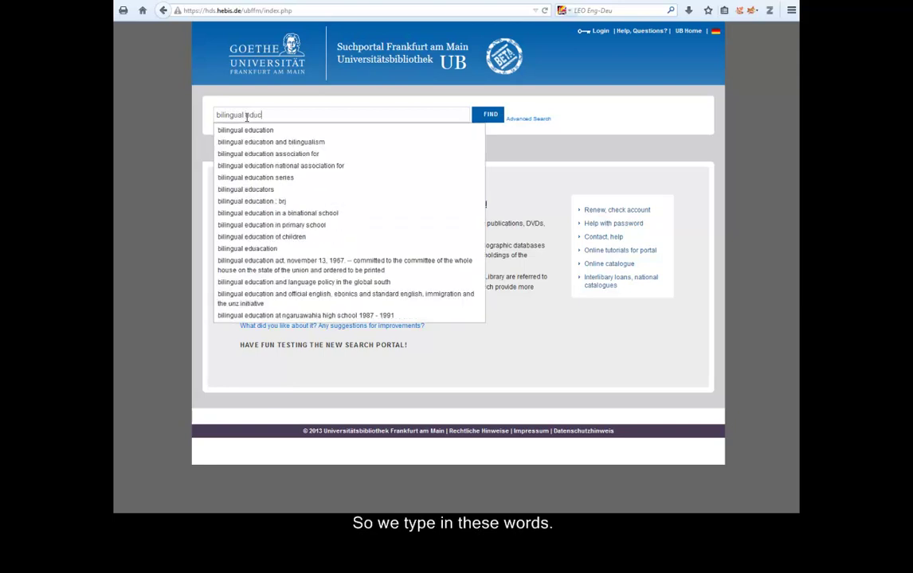
pyautogui.write('ation')
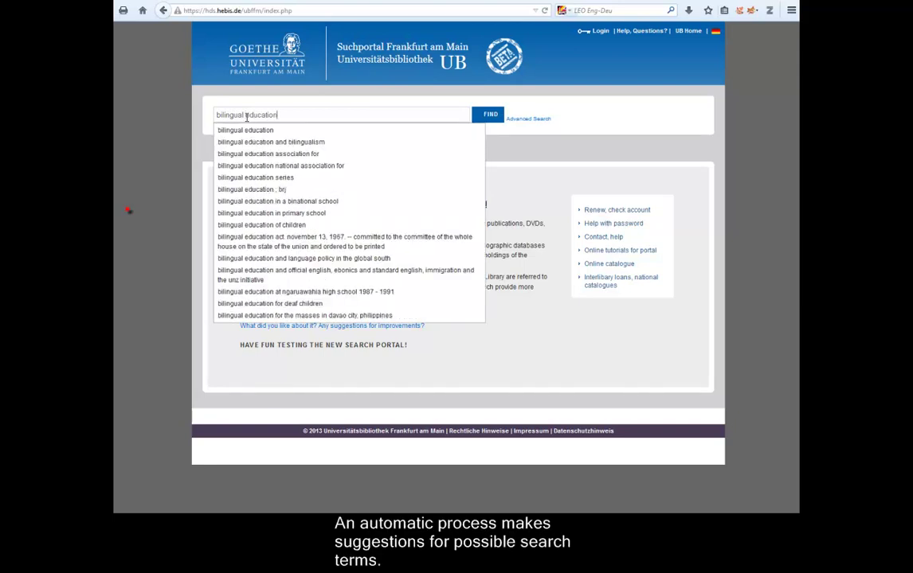
pyautogui.click(490, 116)
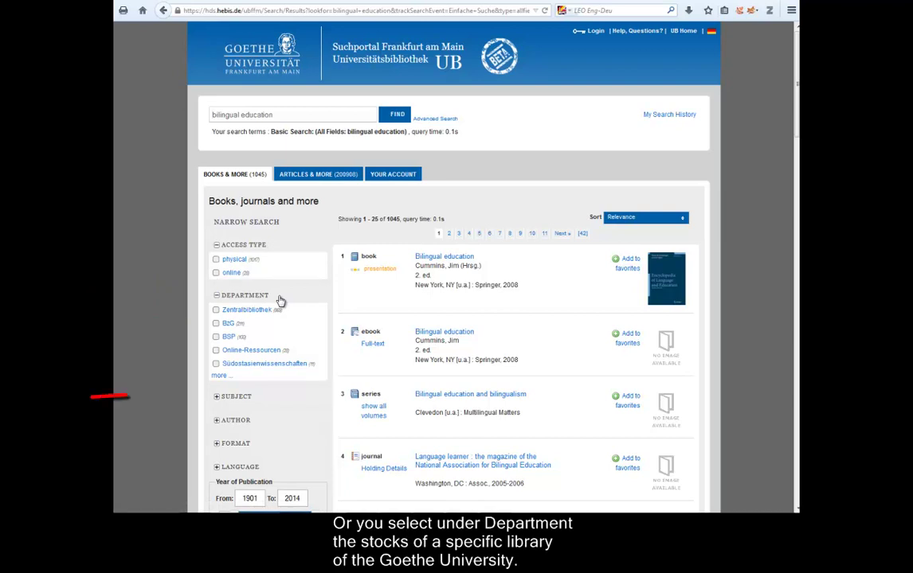
# Step: Expand and collapse the Subject, Author and Format filters, then expand the Language filter
pyautogui.click(217, 399)
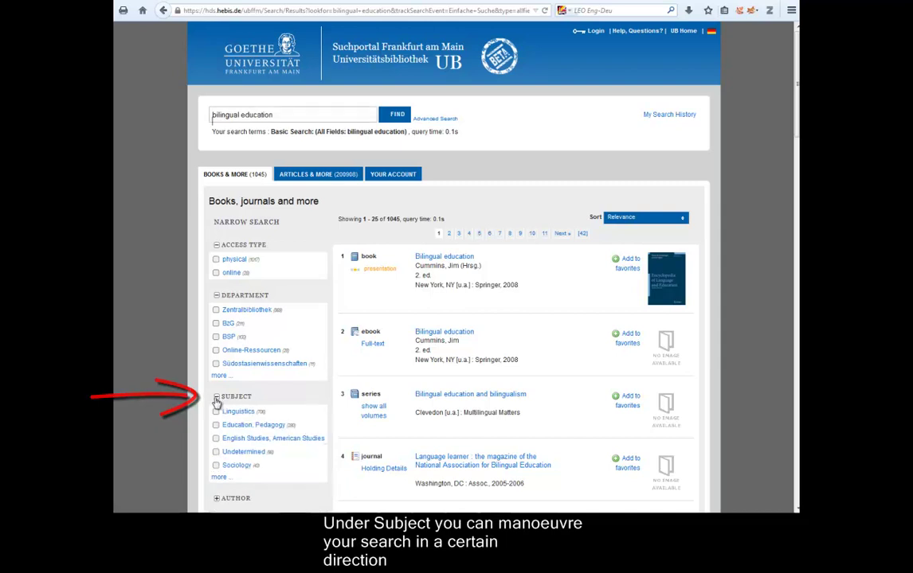
pyautogui.click(217, 398)
pyautogui.scroll(-2, 223, 404)
pyautogui.scroll(-2, 223, 404)
pyautogui.click(218, 364)
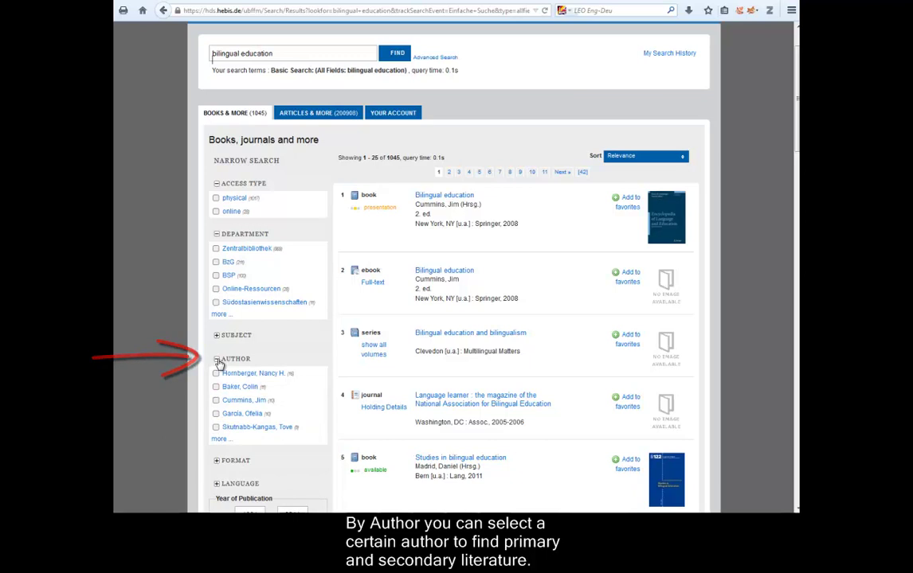
pyautogui.click(218, 361)
pyautogui.click(218, 385)
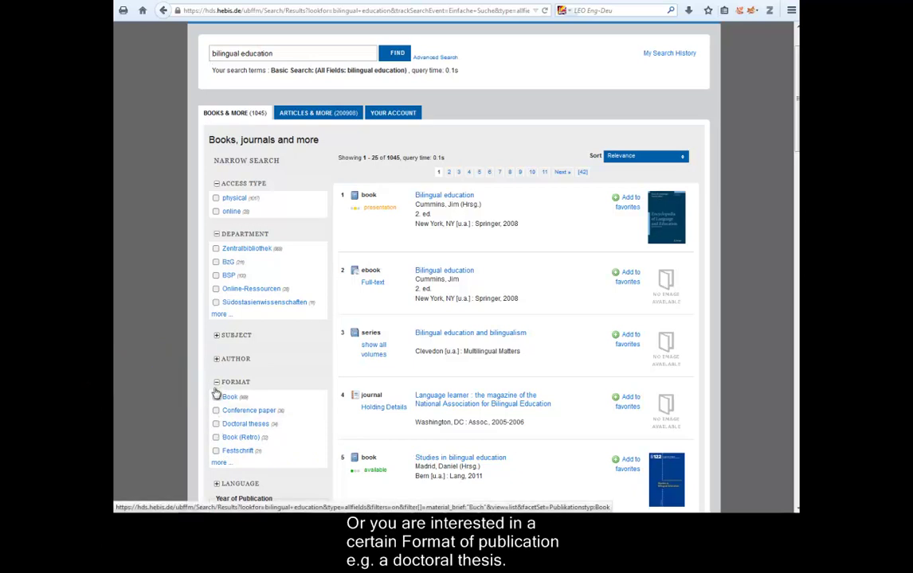
pyautogui.click(217, 386)
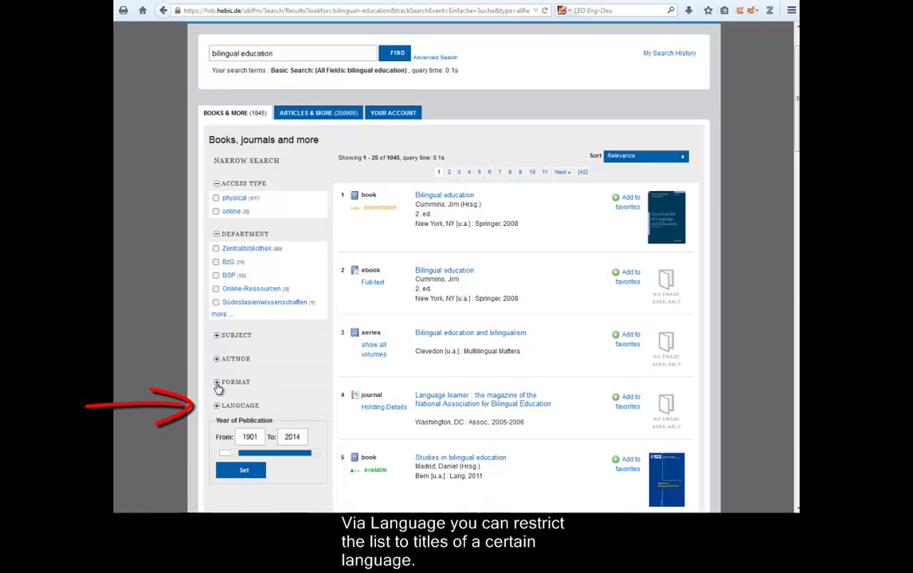
pyautogui.click(217, 407)
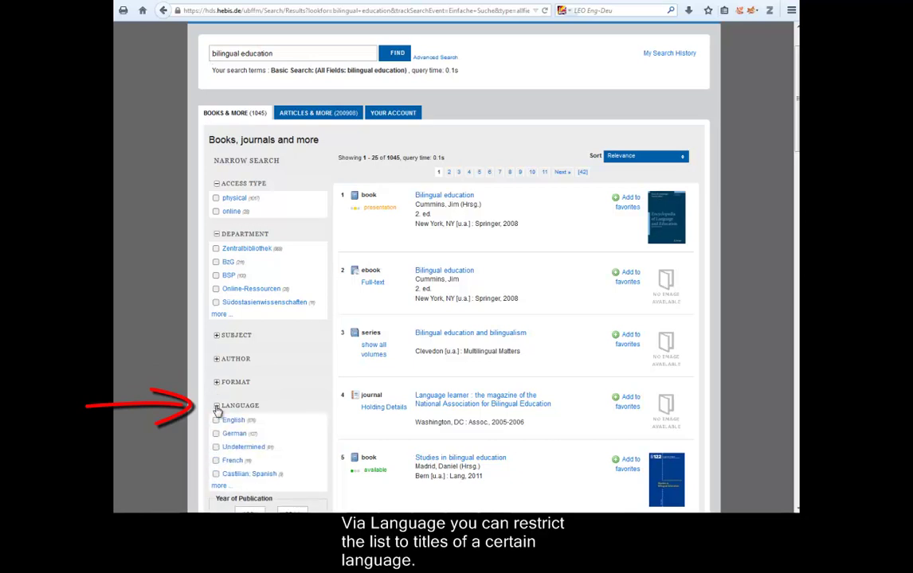
# Step: Hide the Language filter, raise the earliest publication year to 1963, and keep Relevance sorting
pyautogui.click(216, 407)
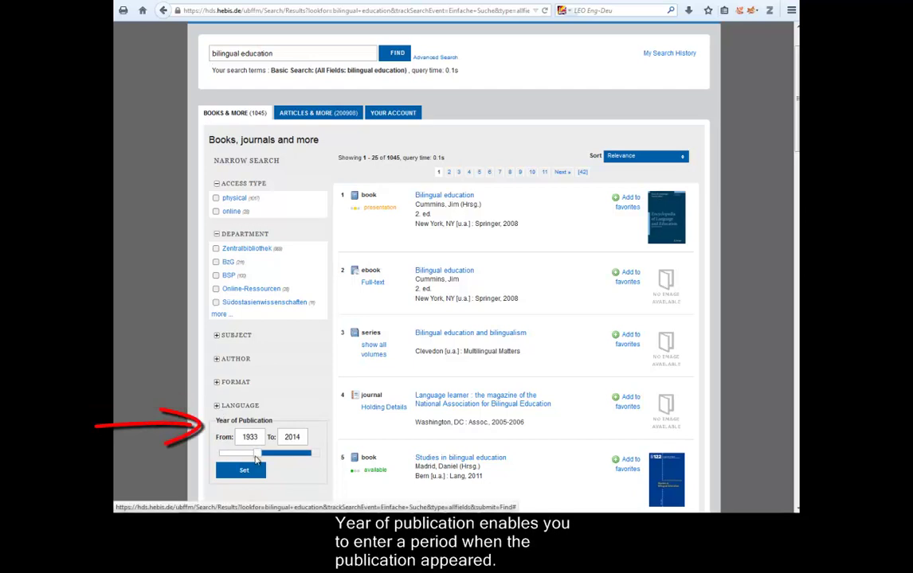
pyautogui.moveTo(256, 460); pyautogui.dragTo(277, 464)
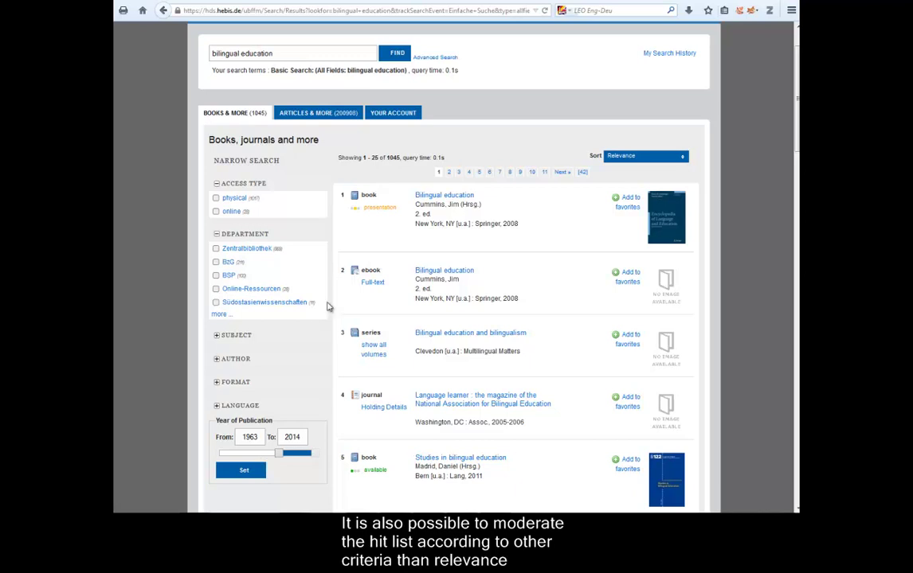
pyautogui.click(683, 160)
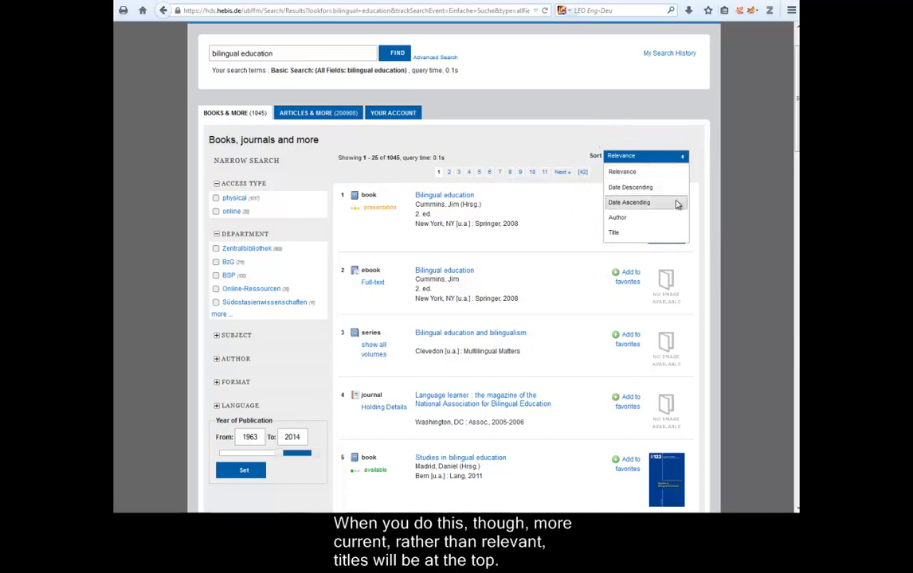
pyautogui.click(683, 160)
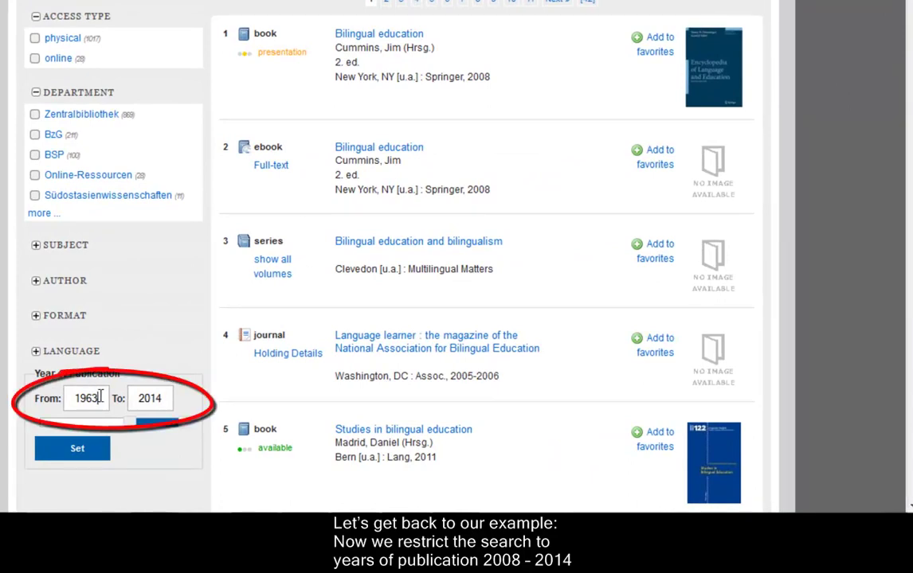
# Step: Apply a 2008–2014 publication-year filter to the results
pyautogui.moveTo(92, 398); pyautogui.dragTo(63, 399)
pyautogui.write('2008')
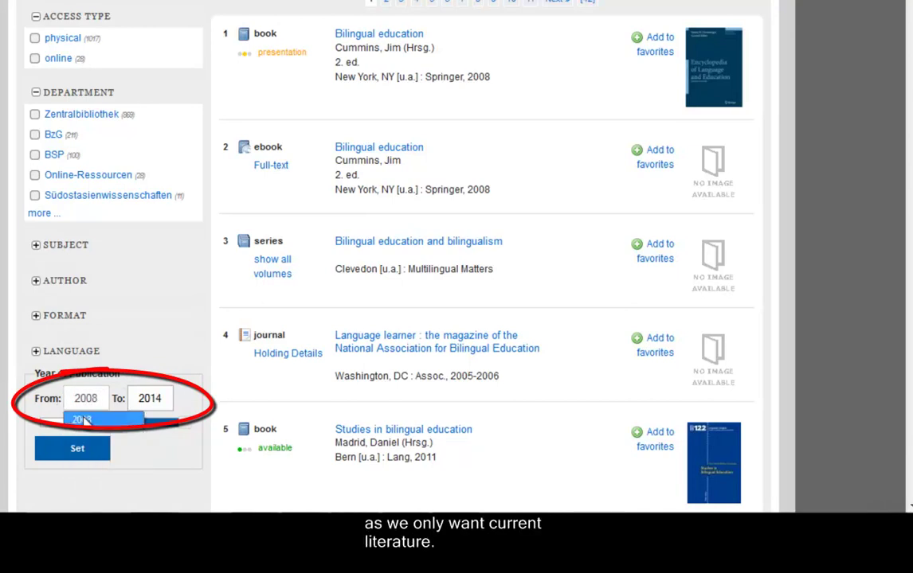
pyautogui.click(82, 420)
pyautogui.click(76, 450)
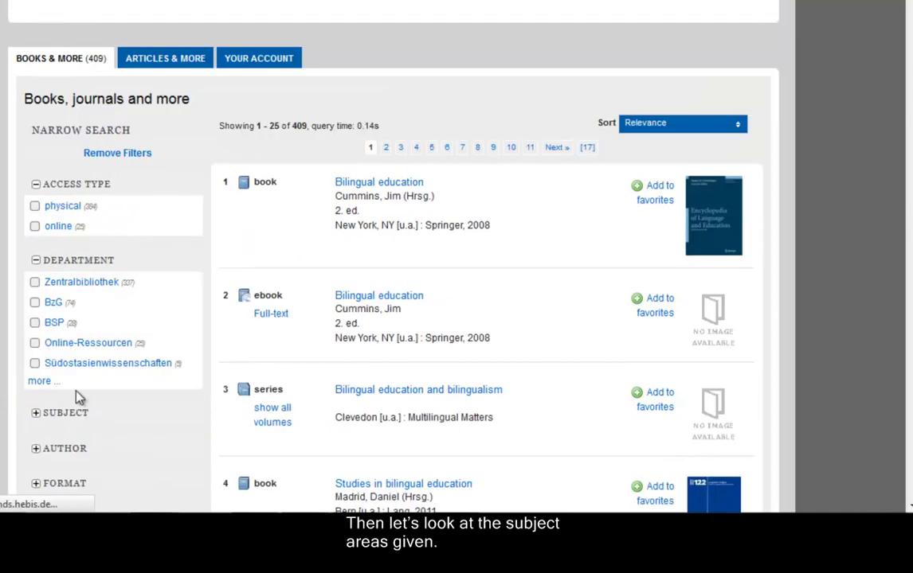
# Step: Restrict the results to the subject Education, Pedagogy, leaving 95 hits
pyautogui.click(36, 415)
pyautogui.scroll(-3, 147, 417)
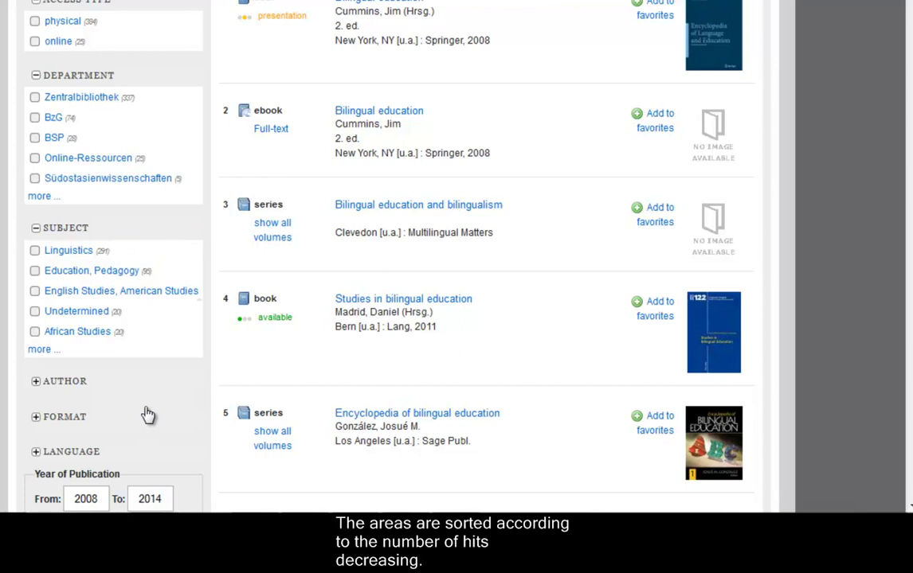
pyautogui.click(35, 272)
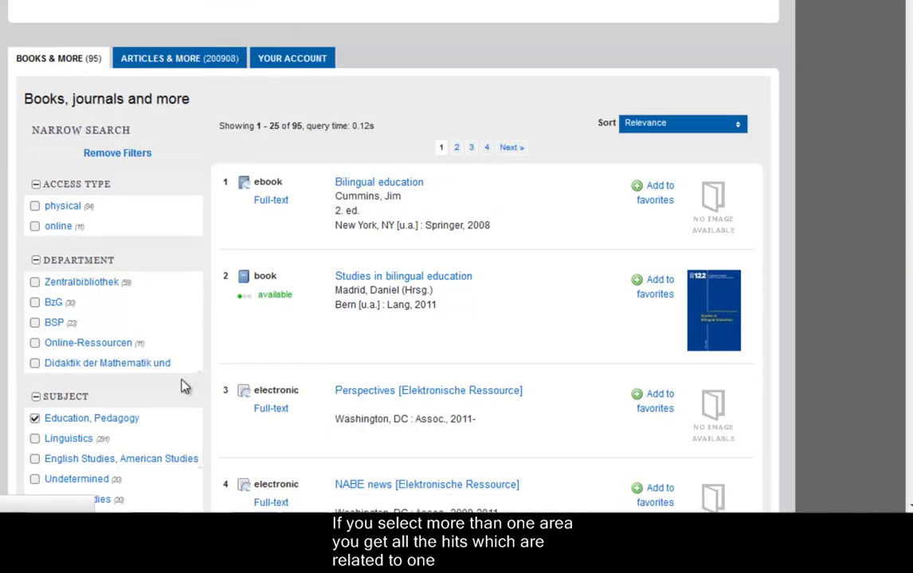
pyautogui.scroll(-1, 181, 387)
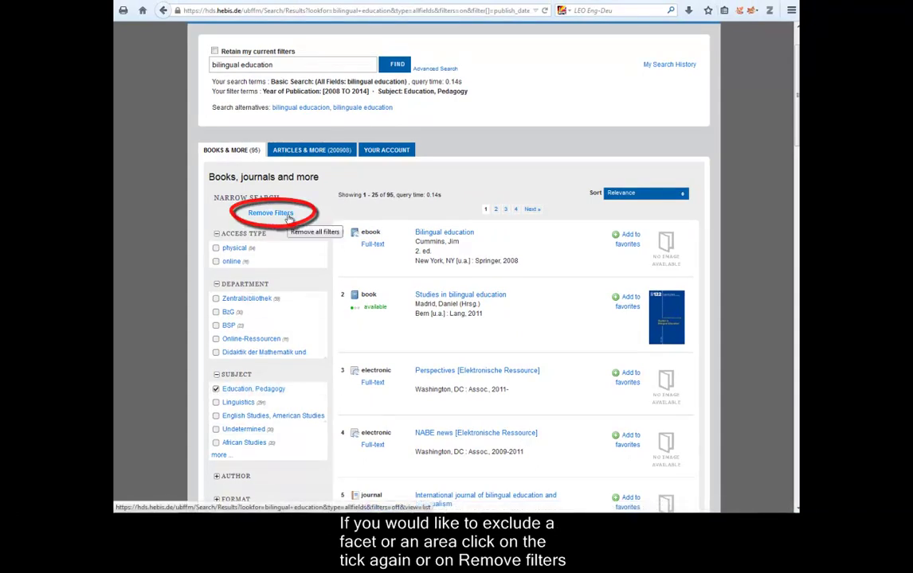
# Step: Clear all filters and scroll to the available 'Bilingual education in the 21st century' (2009)
pyautogui.click(289, 218)
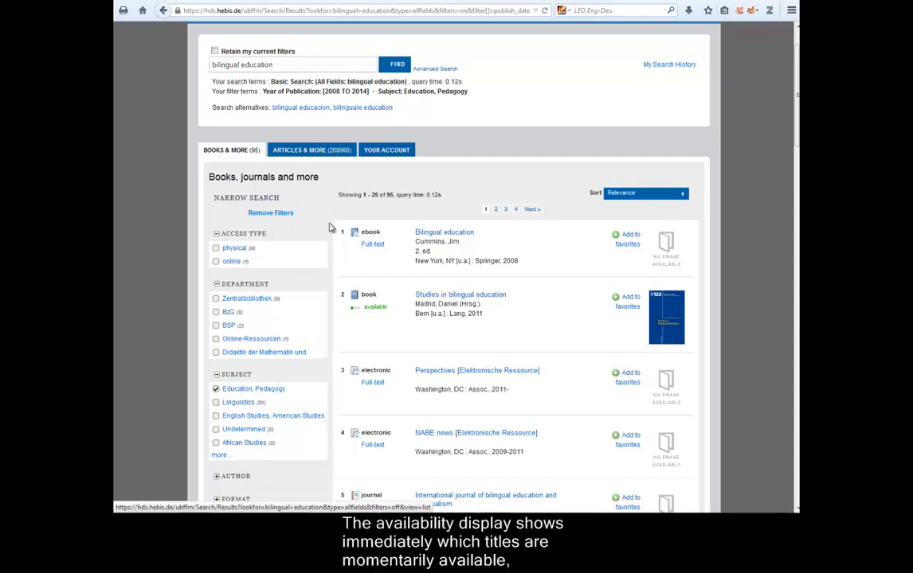
pyautogui.scroll(-3, 333, 235)
pyautogui.scroll(-3, 335, 241)
pyautogui.scroll(-5, 335, 243)
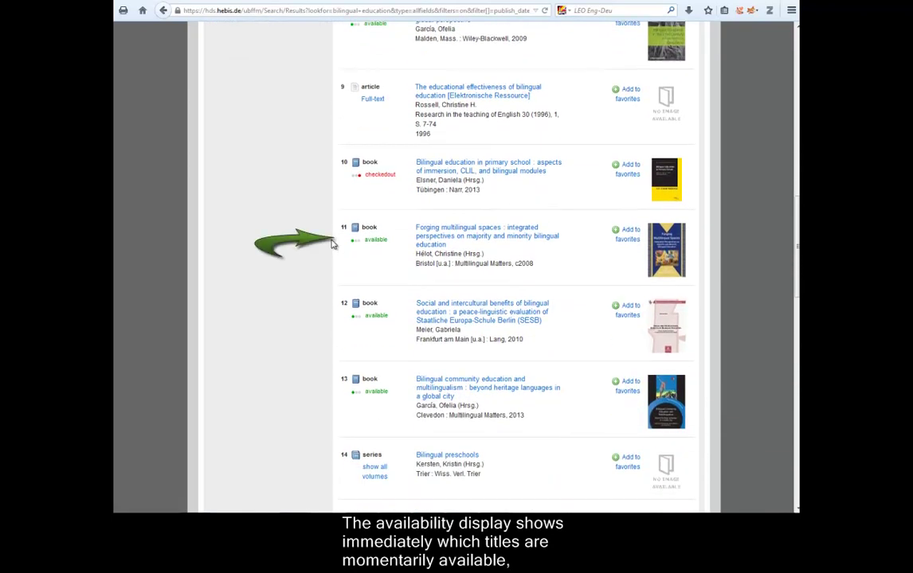
pyautogui.scroll(1, 333, 244)
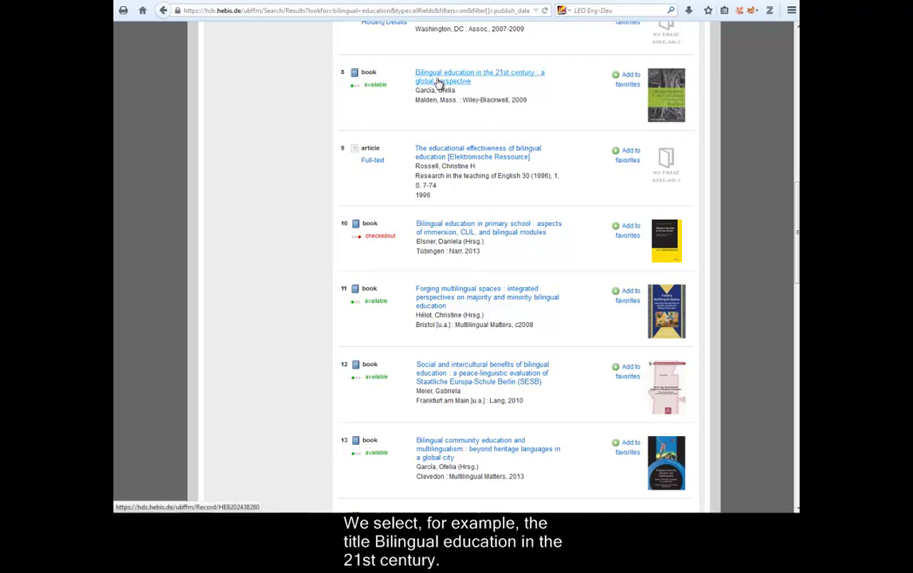
# Step: Open the 'Bilingual education in the 21st century' record and scroll down to its holdings
pyautogui.click(437, 83)
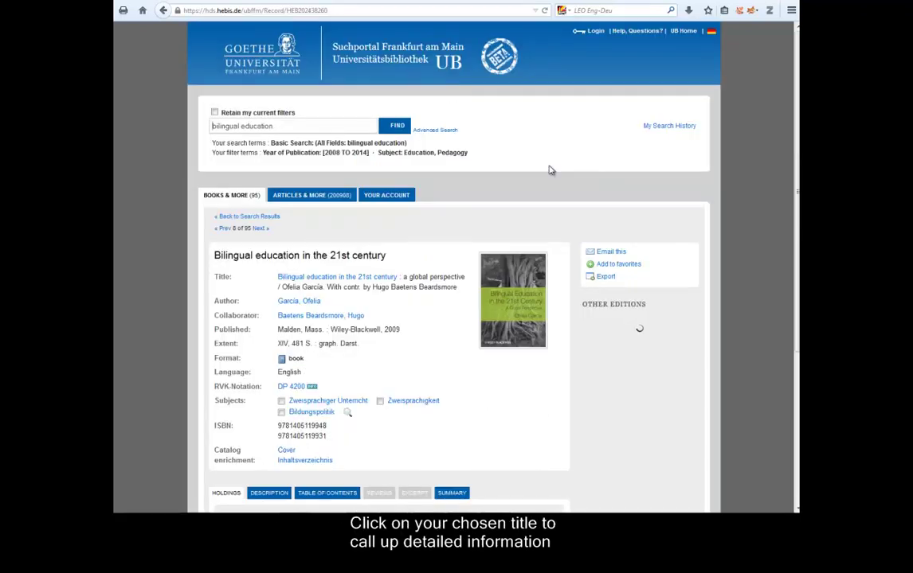
pyautogui.scroll(-3, 549, 171)
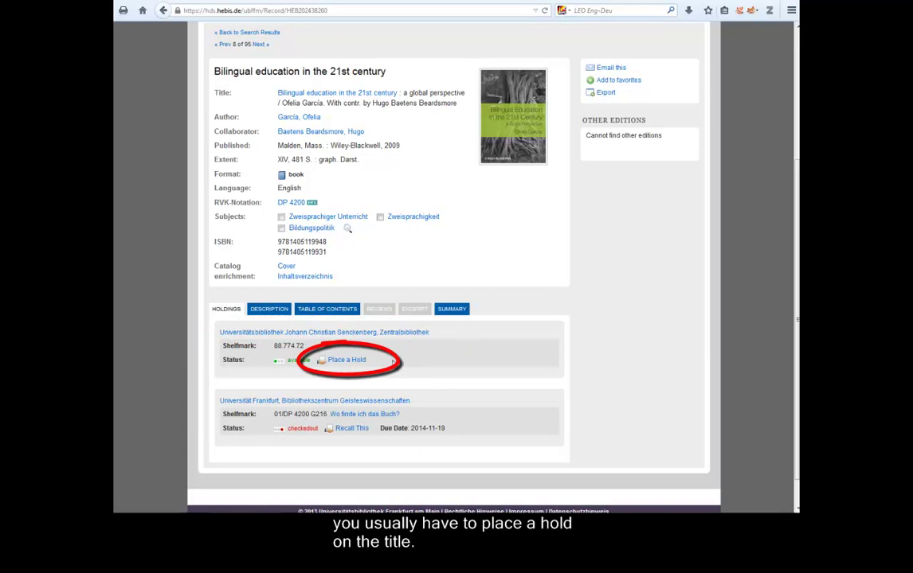
# Step: Start an English hold request with pickup at reading room Humanities (ground floor)
pyautogui.click(346, 361)
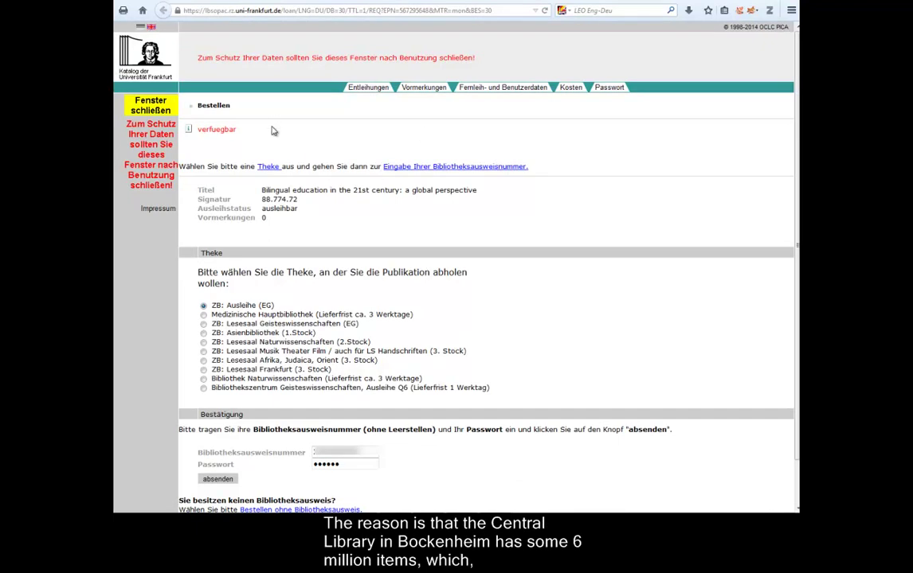
pyautogui.click(151, 27)
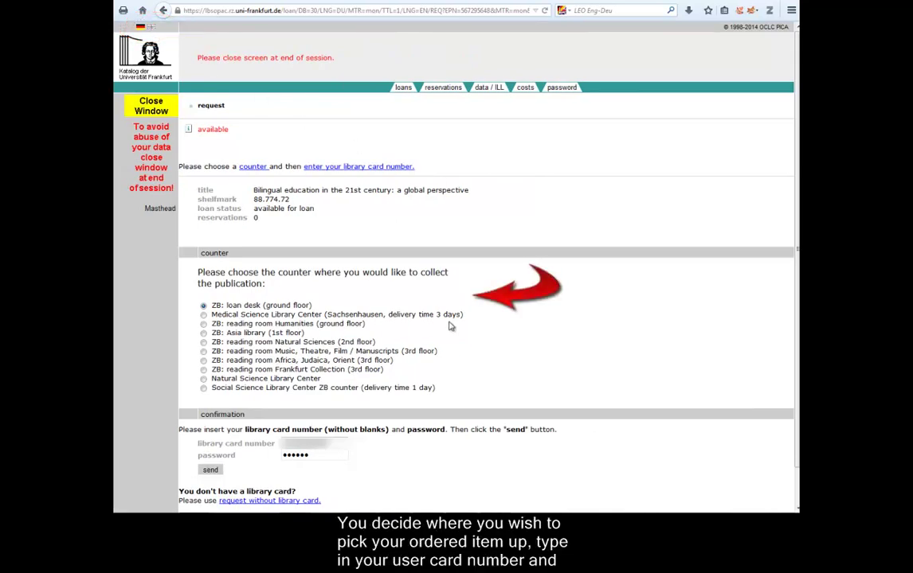
pyautogui.click(203, 324)
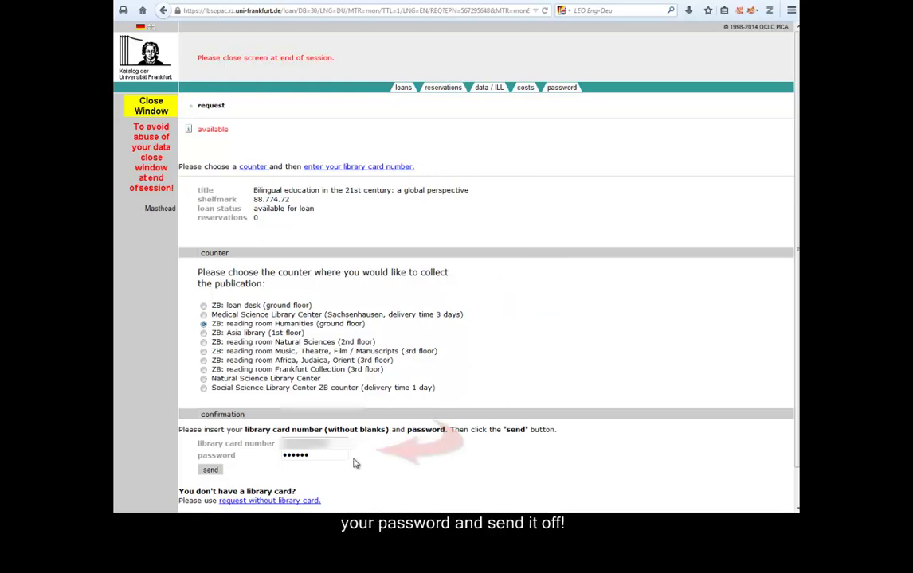
pyautogui.scroll(-1, 354, 452)
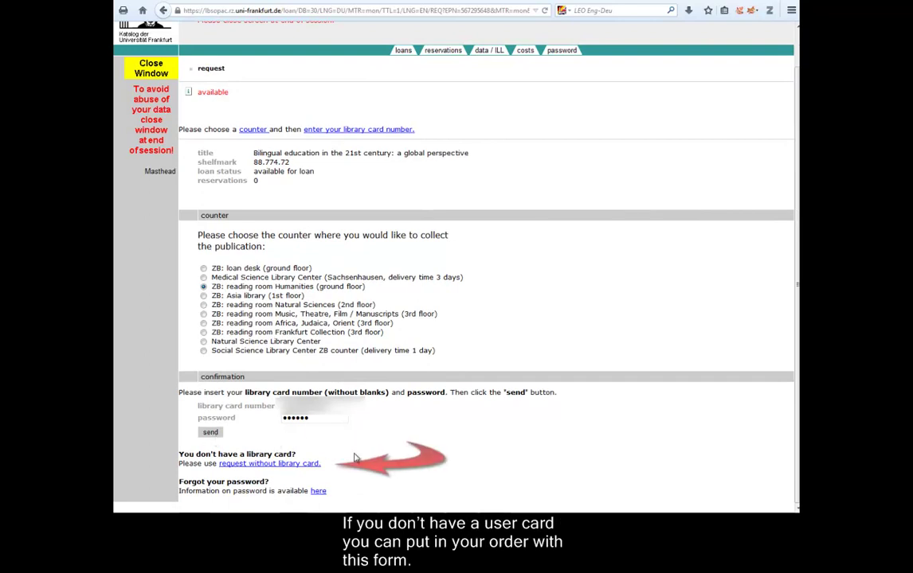
# Step: View the order form for users without a library card, then the Bibliothekszentrum Geisteswissenschaften location
pyautogui.click(310, 469)
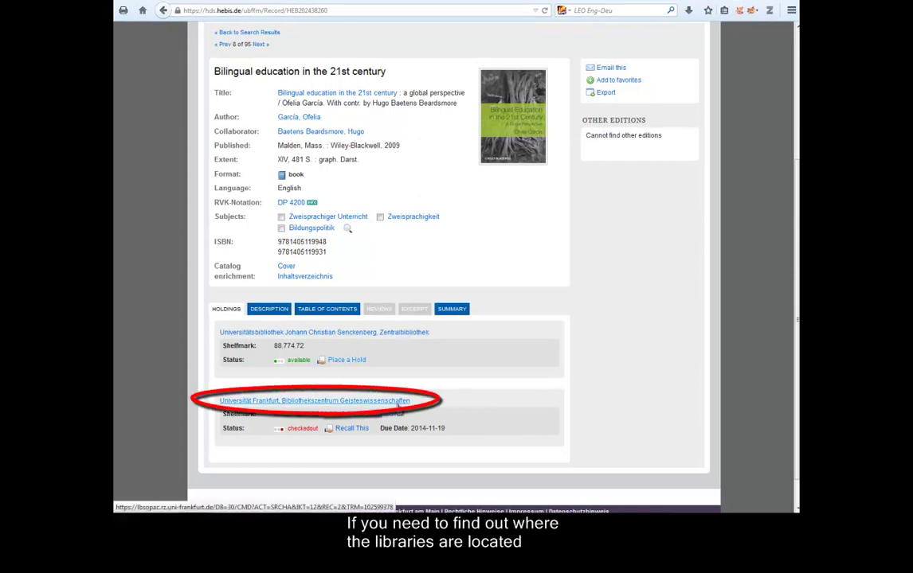
pyautogui.click(398, 402)
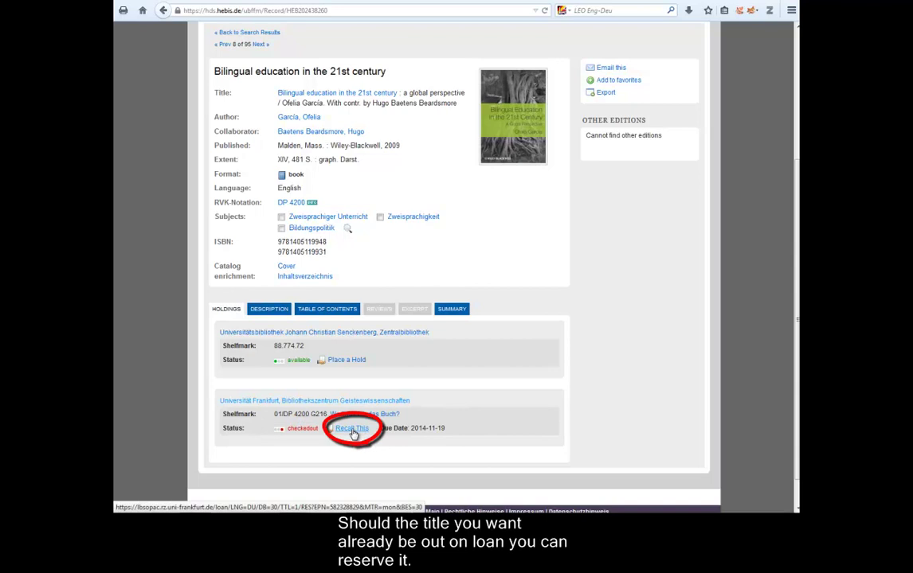
pyautogui.click(352, 430)
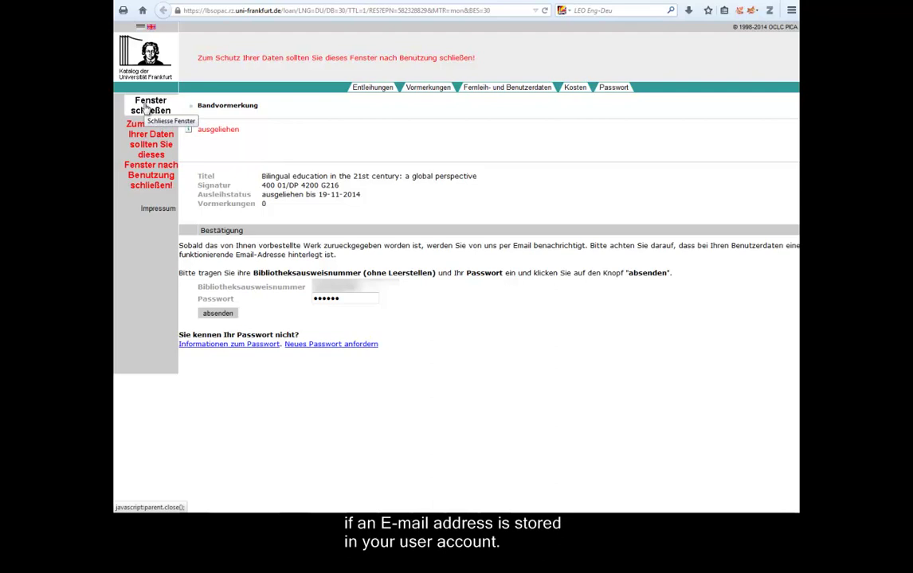
pyautogui.click(146, 109)
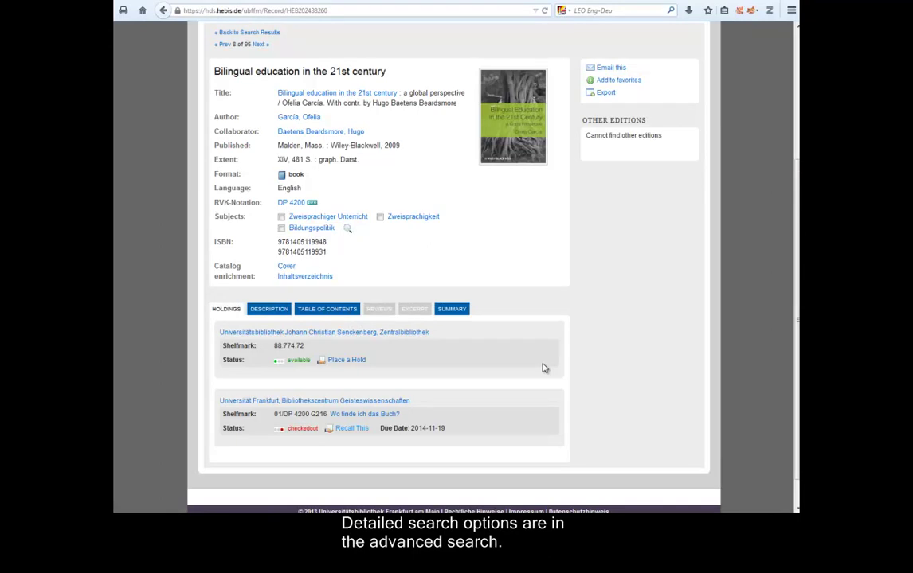
# Step: Open the Advanced Search form, then go back to the portal's welcome page
pyautogui.scroll(3, 368, 145)
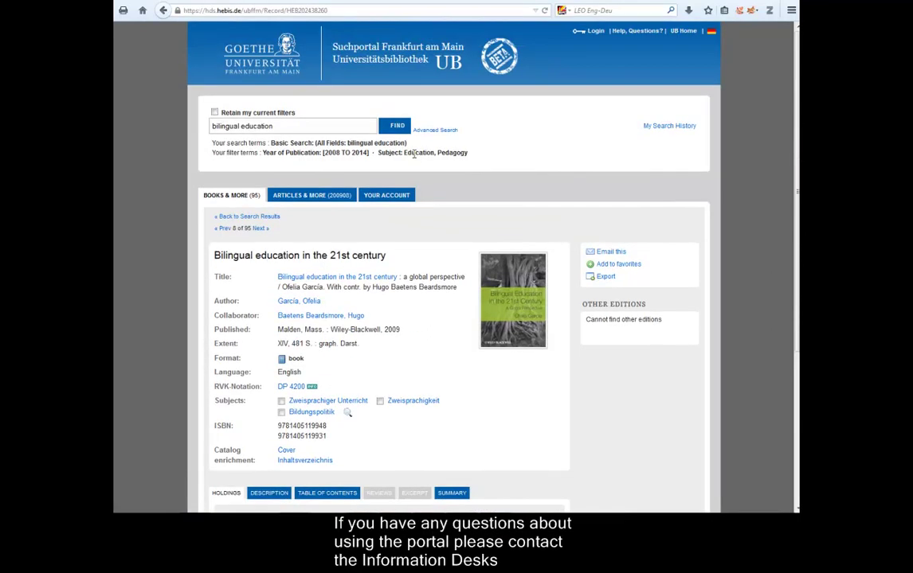
pyautogui.click(429, 128)
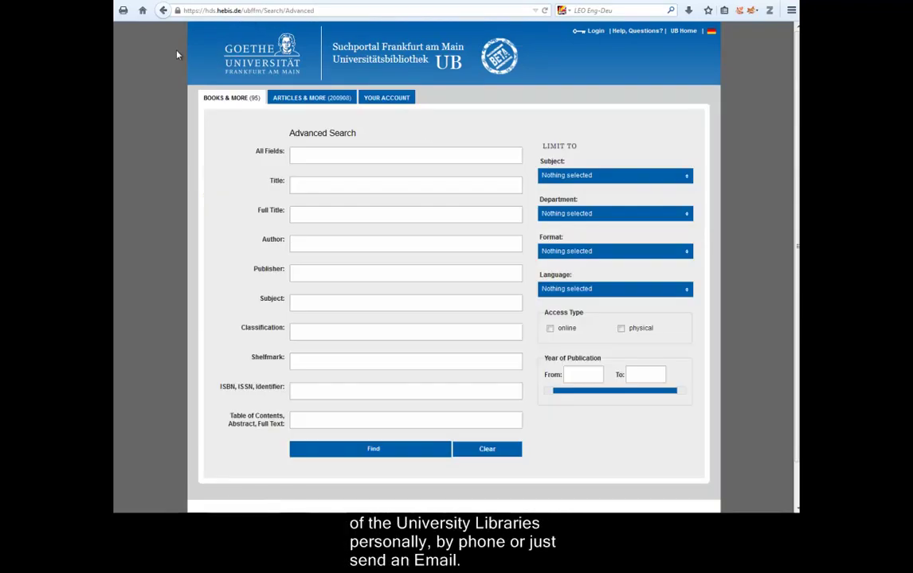
pyautogui.click(163, 10)
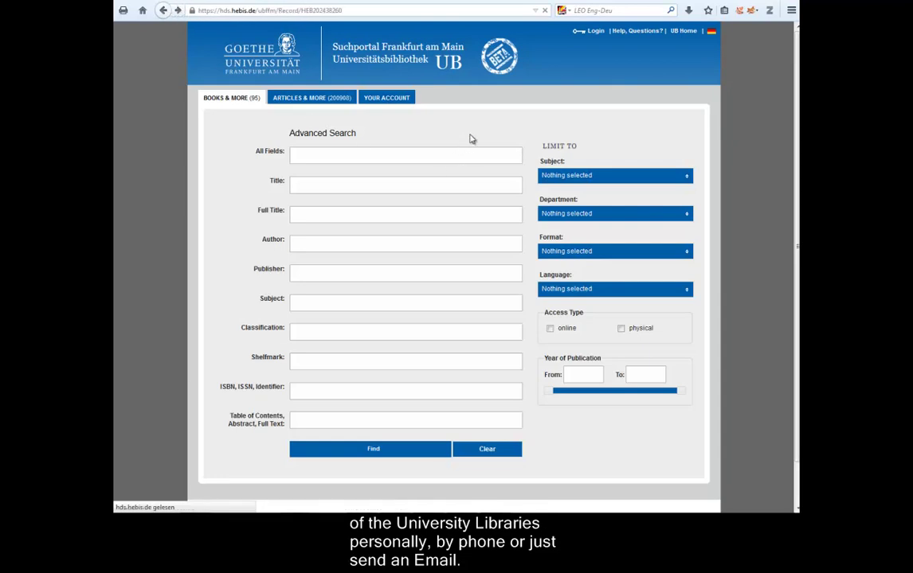